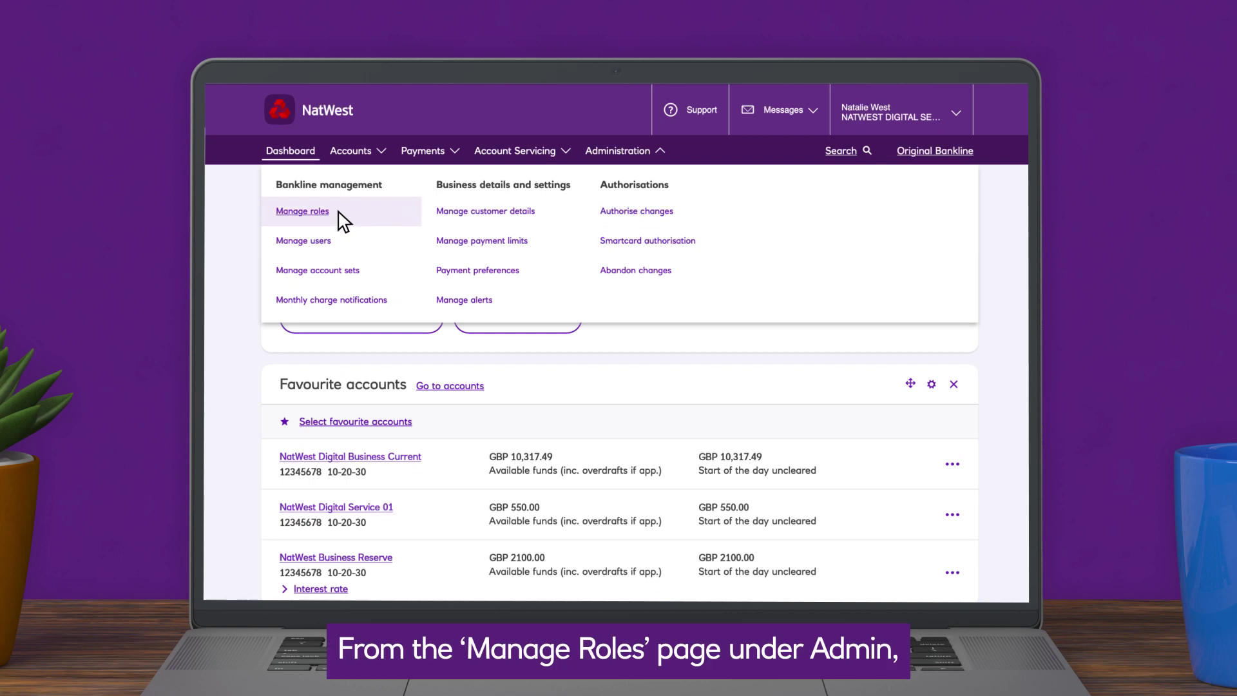
# Step: Start a new role named 'Faster payments' with the description 'making faster payments'
pyautogui.click(302, 211)
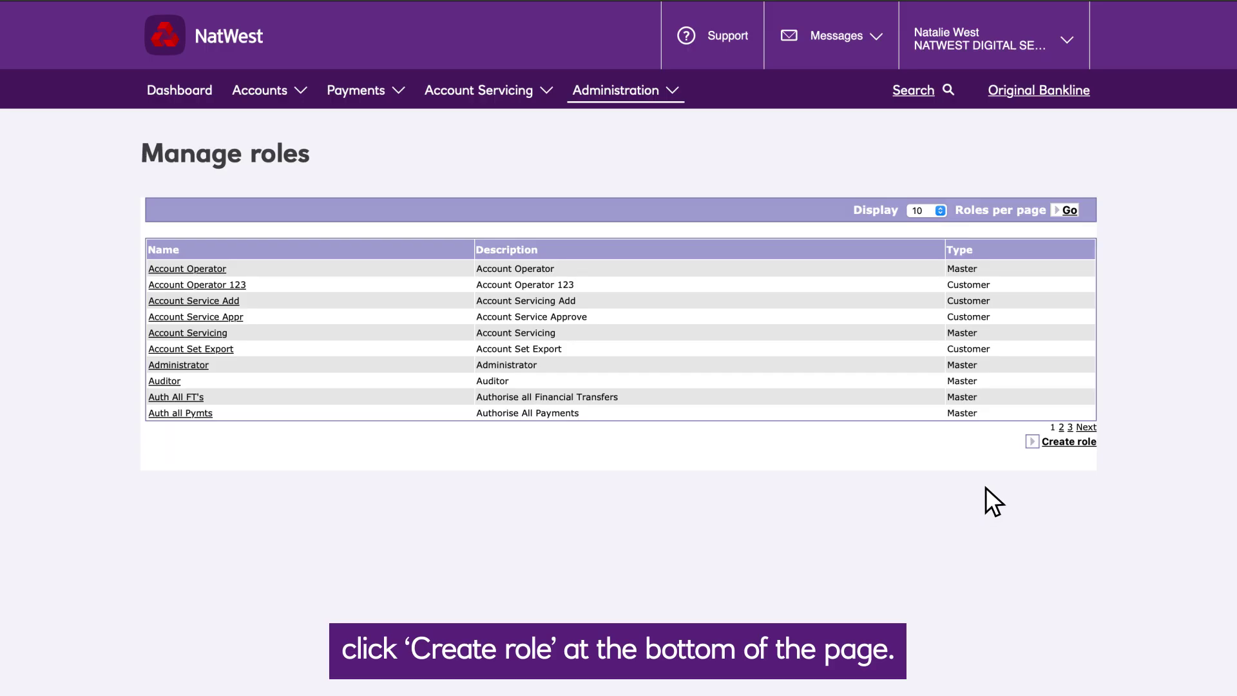
pyautogui.click(1069, 448)
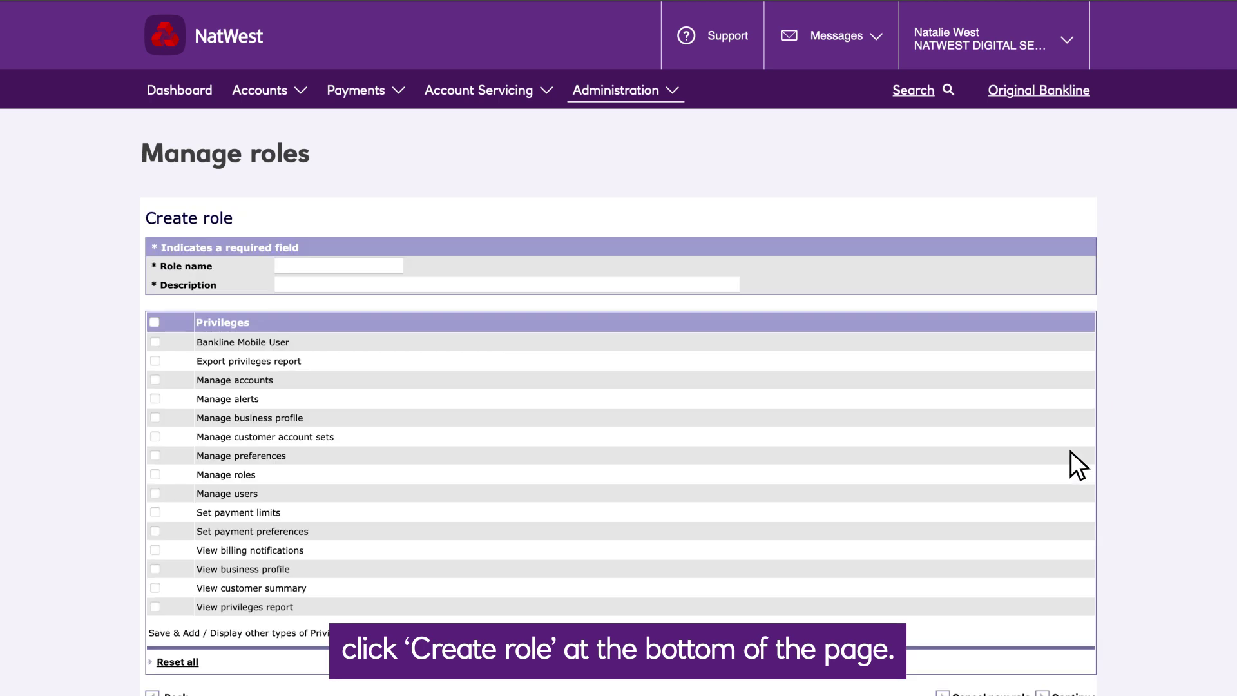
pyautogui.write('Fast')
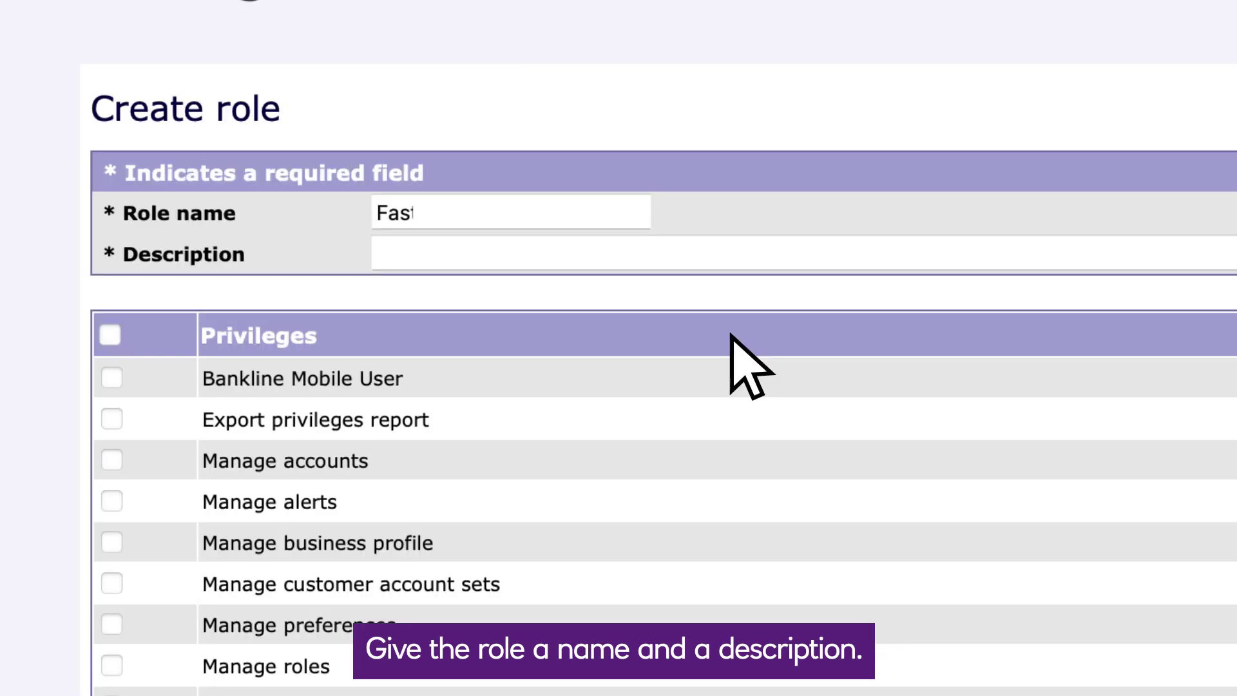
pyautogui.write('er payments')
pyautogui.press('Tab')
pyautogui.write('making faste')
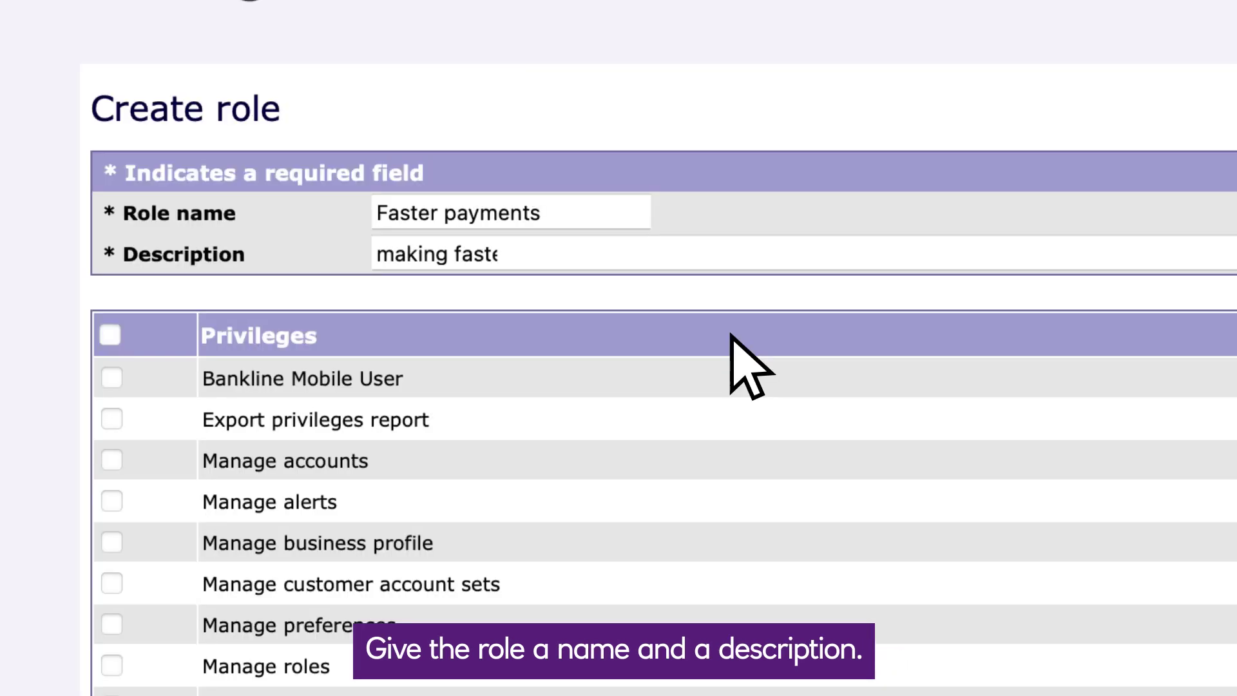
pyautogui.write('r payments')
pyautogui.scroll(-5, 731, 335)
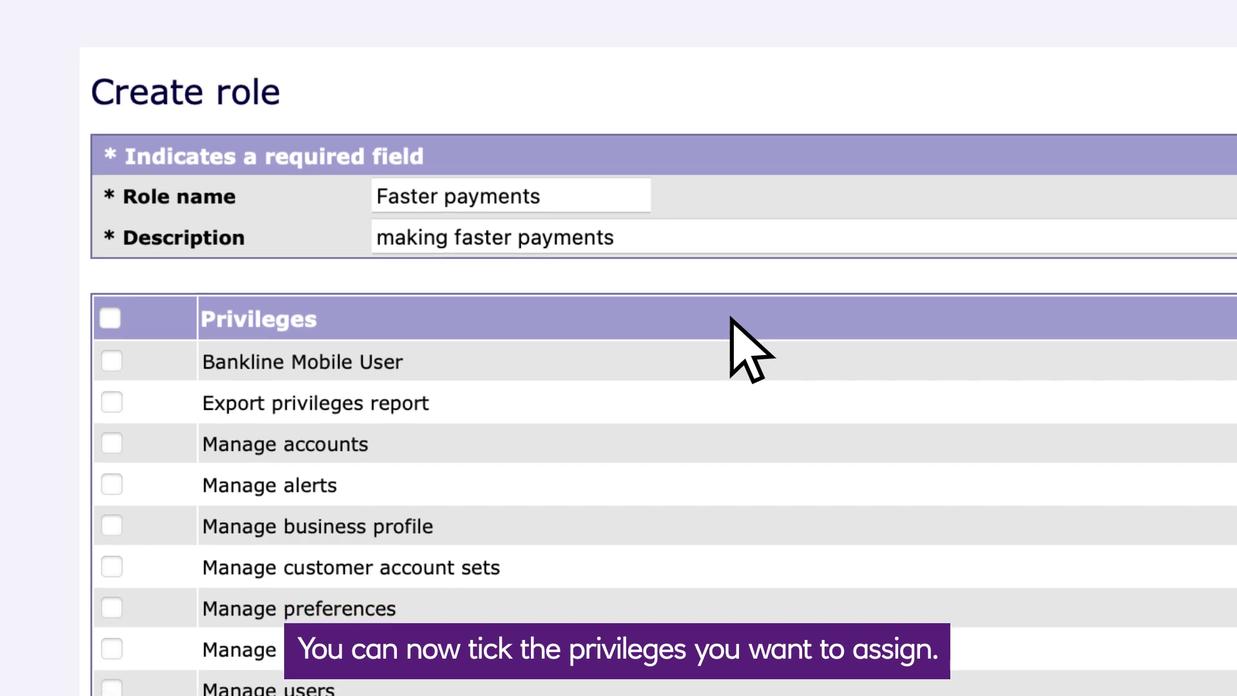
pyautogui.scroll(-5, 761, 239)
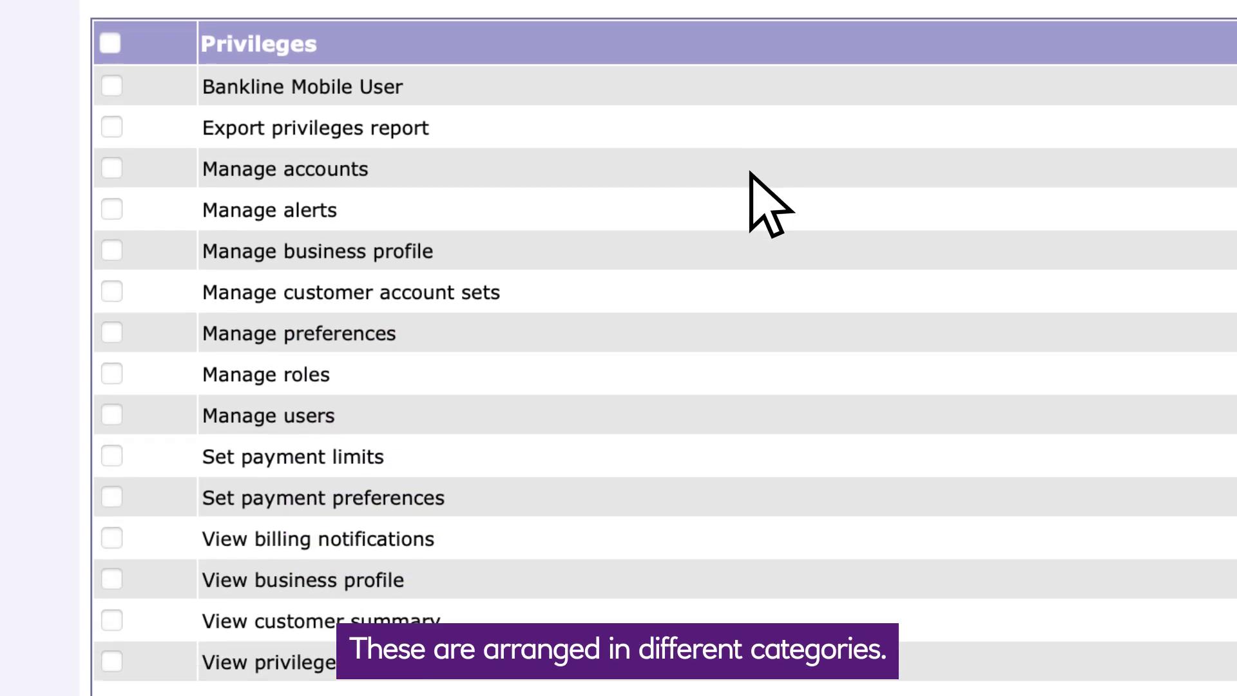
pyautogui.scroll(-4, 781, 122)
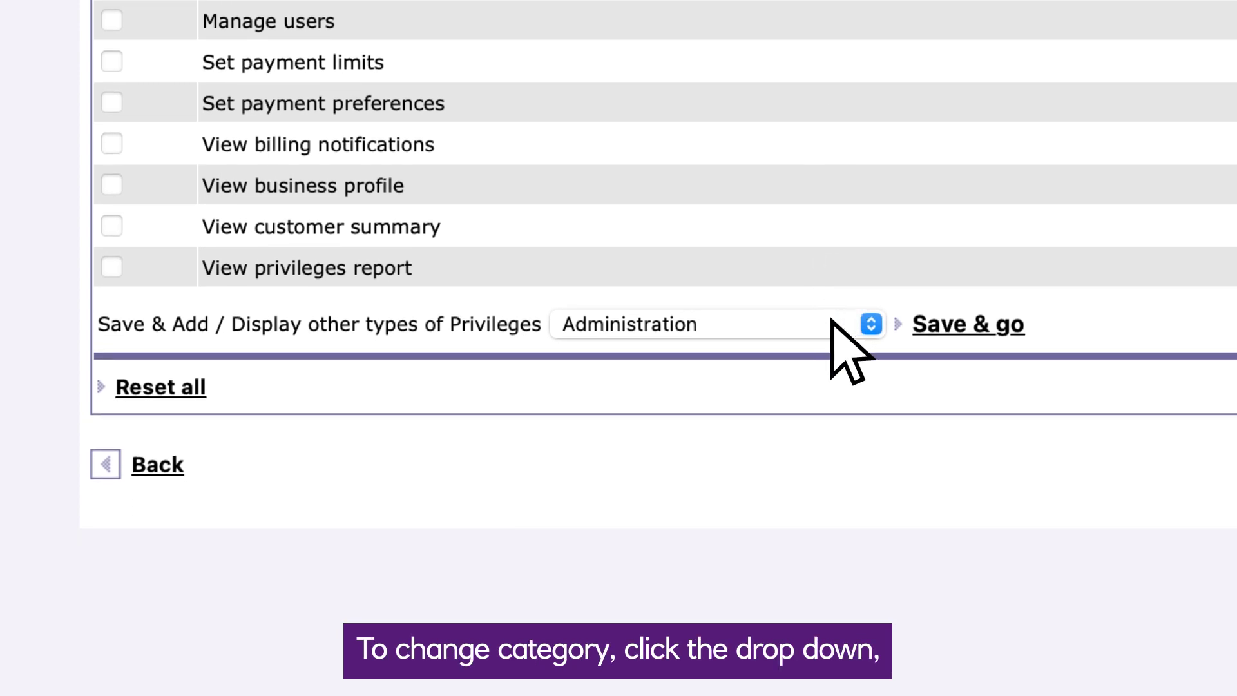
# Step: Grant Payments privileges: standard payment templates, plus authorising domestic immediate, next-day and immediate bulk payments
pyautogui.click(833, 324)
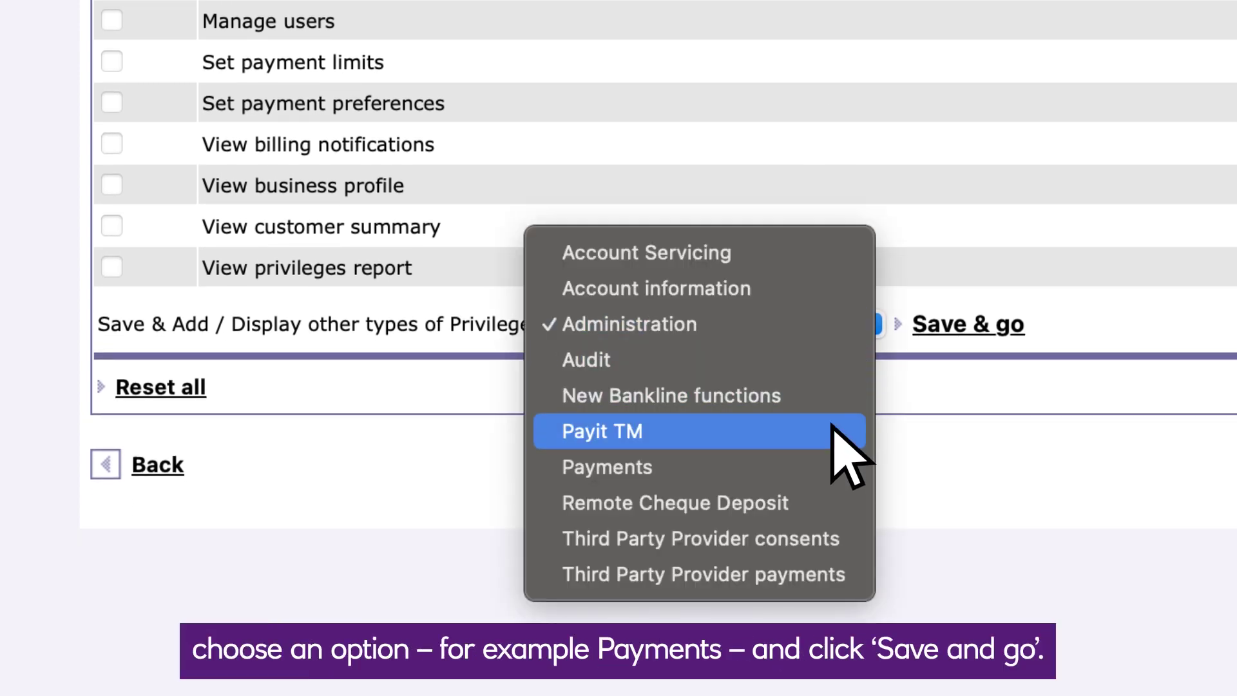
pyautogui.click(835, 465)
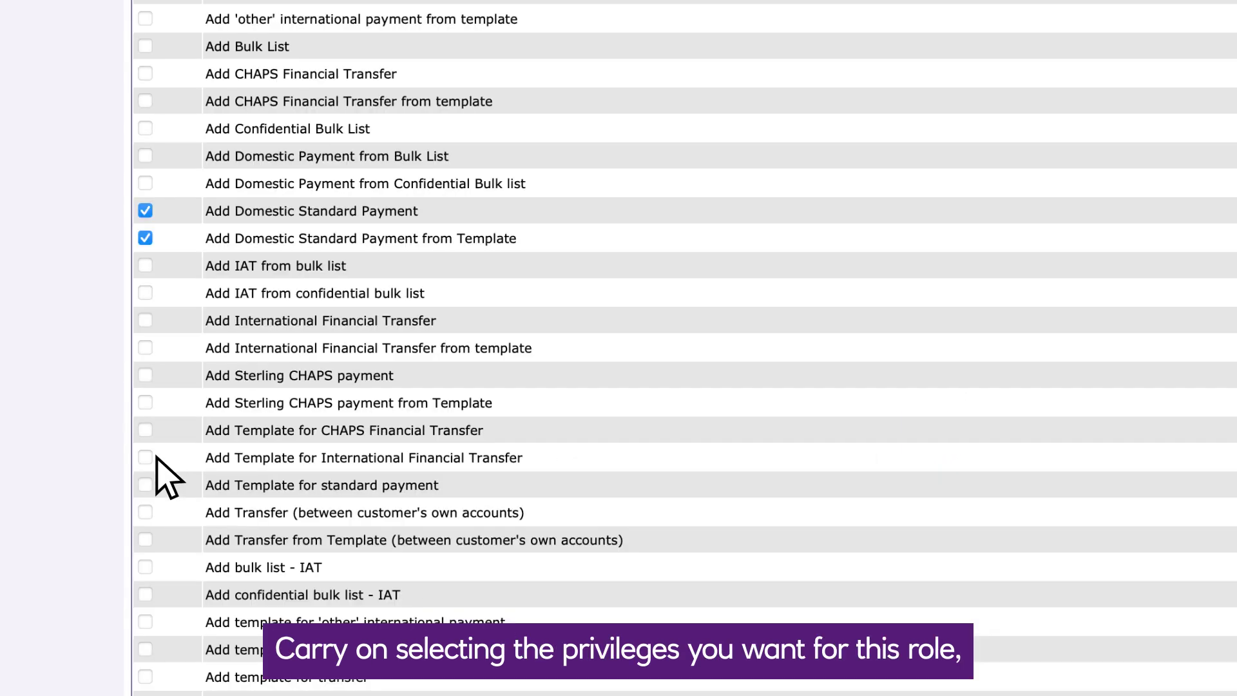
pyautogui.scroll(-3, 165, 475)
pyautogui.click(138, 354)
pyautogui.scroll(-6, 138, 290)
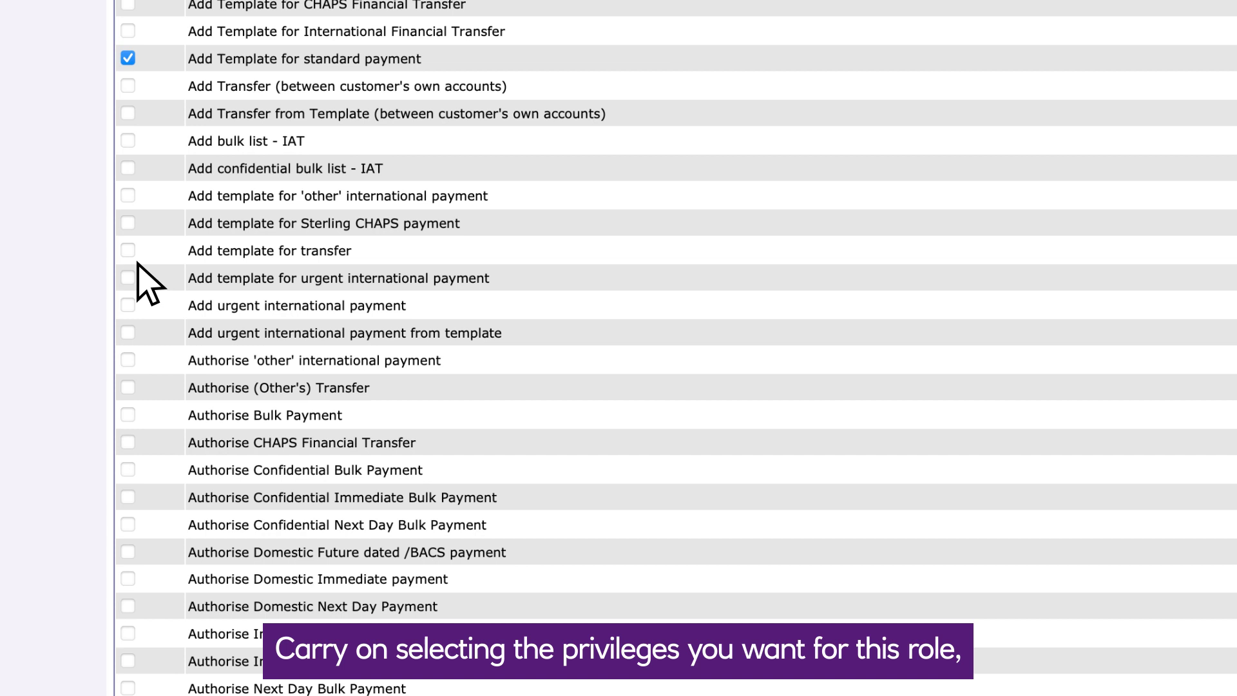
pyautogui.click(122, 354)
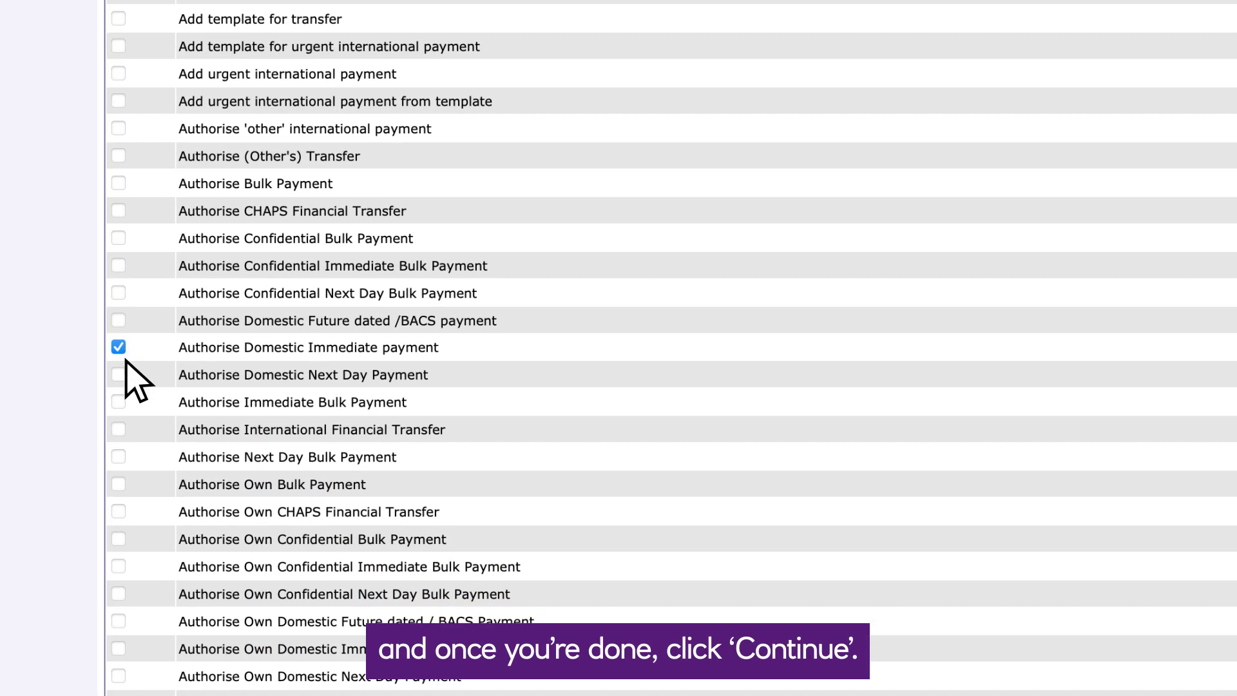
pyautogui.click(121, 376)
pyautogui.click(123, 403)
# Step: Assign two accounts, including NATWEST DIGITAL SERV, to the Faster payments role and confirm
pyautogui.click(1150, 564)
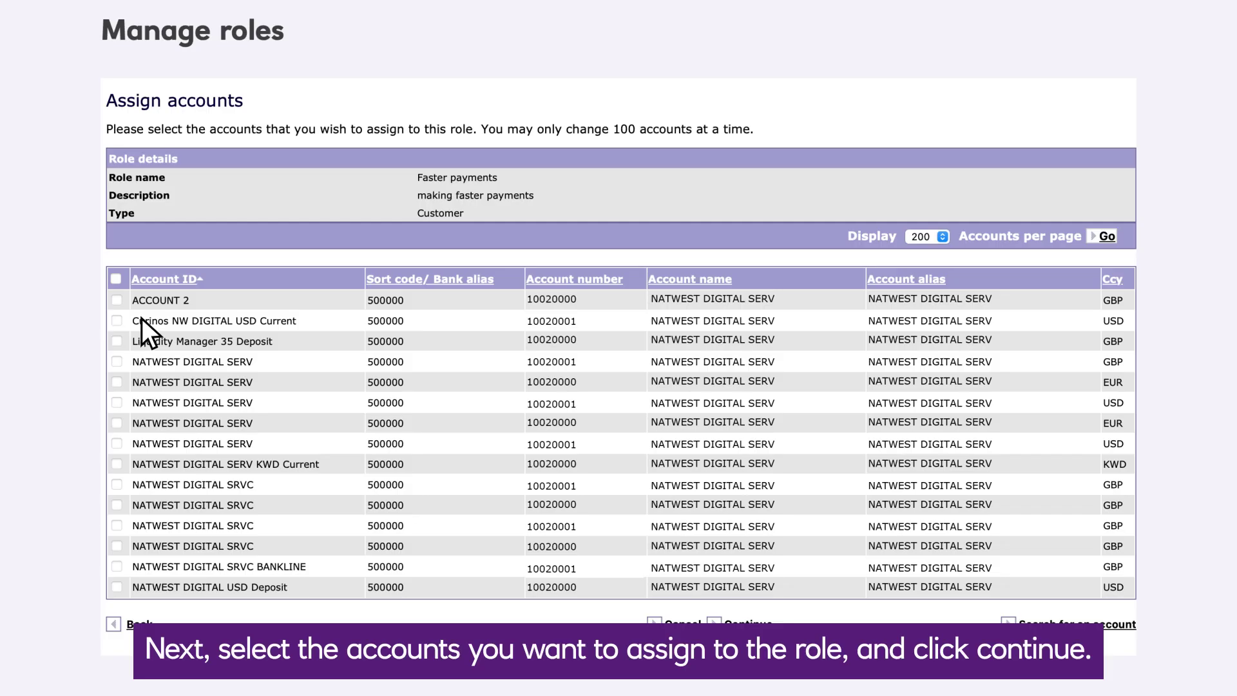
pyautogui.click(118, 361)
pyautogui.scroll(-2, 300, 460)
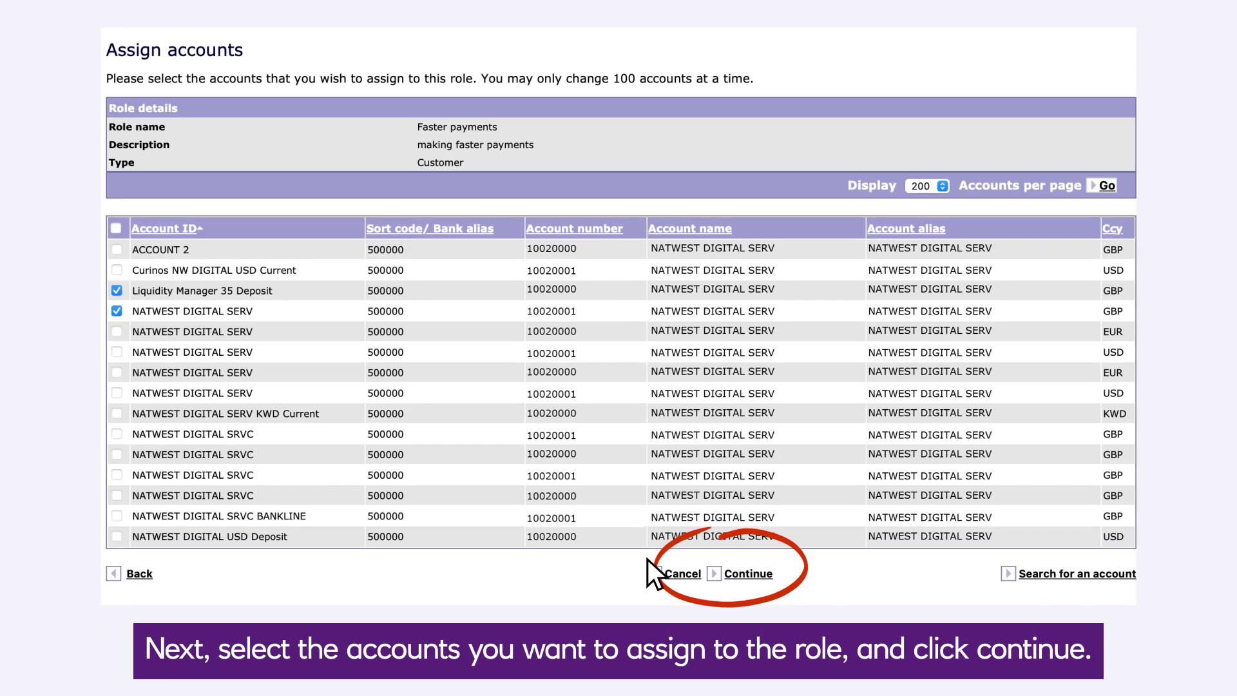
pyautogui.click(742, 576)
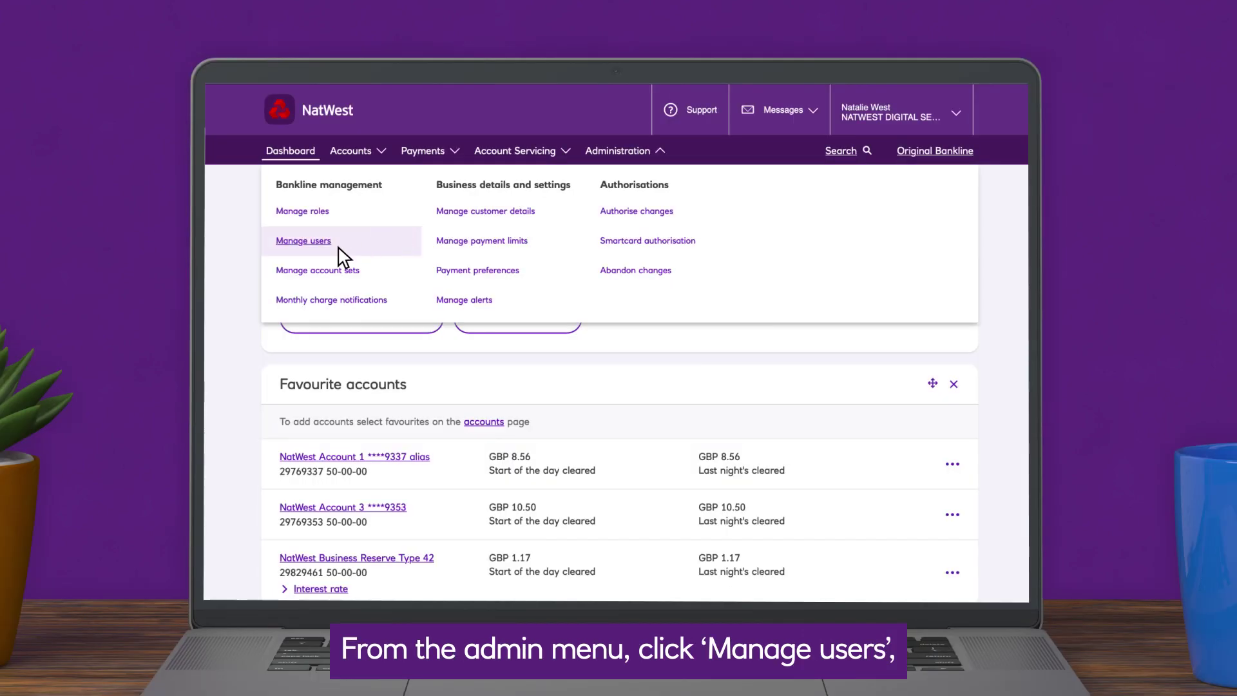
# Step: Begin a new user and enter their title, first and last name, e-mail and postal address
pyautogui.click(304, 241)
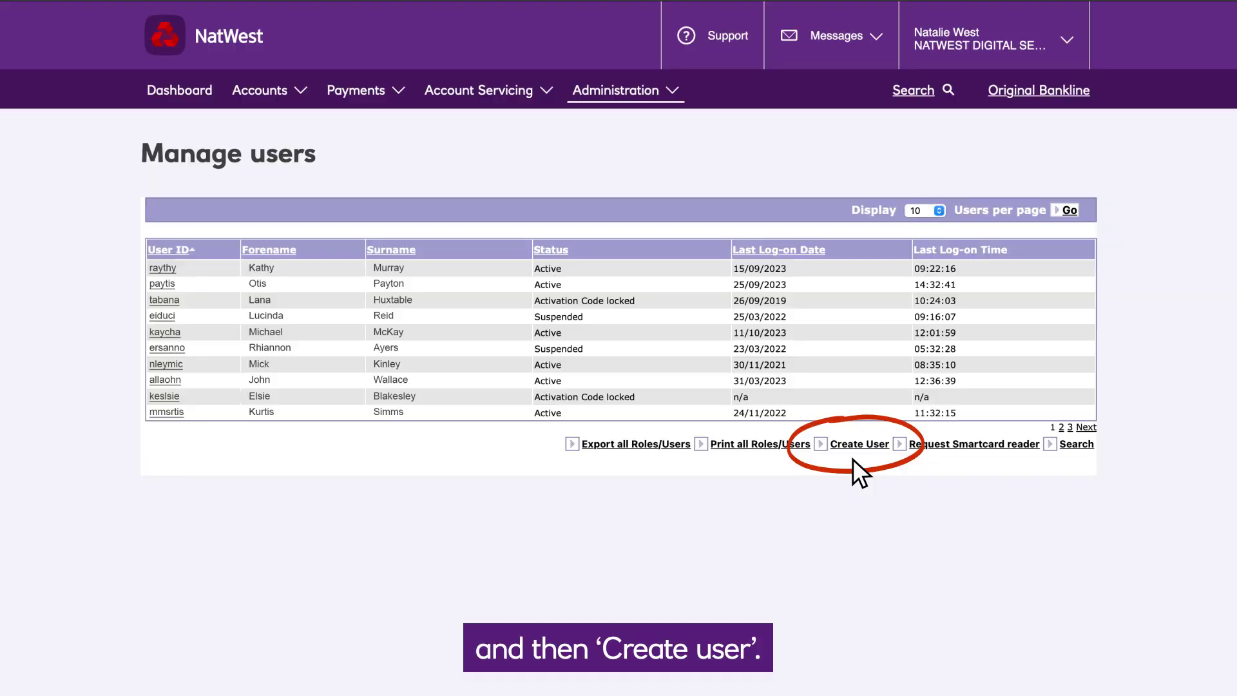
pyautogui.click(850, 454)
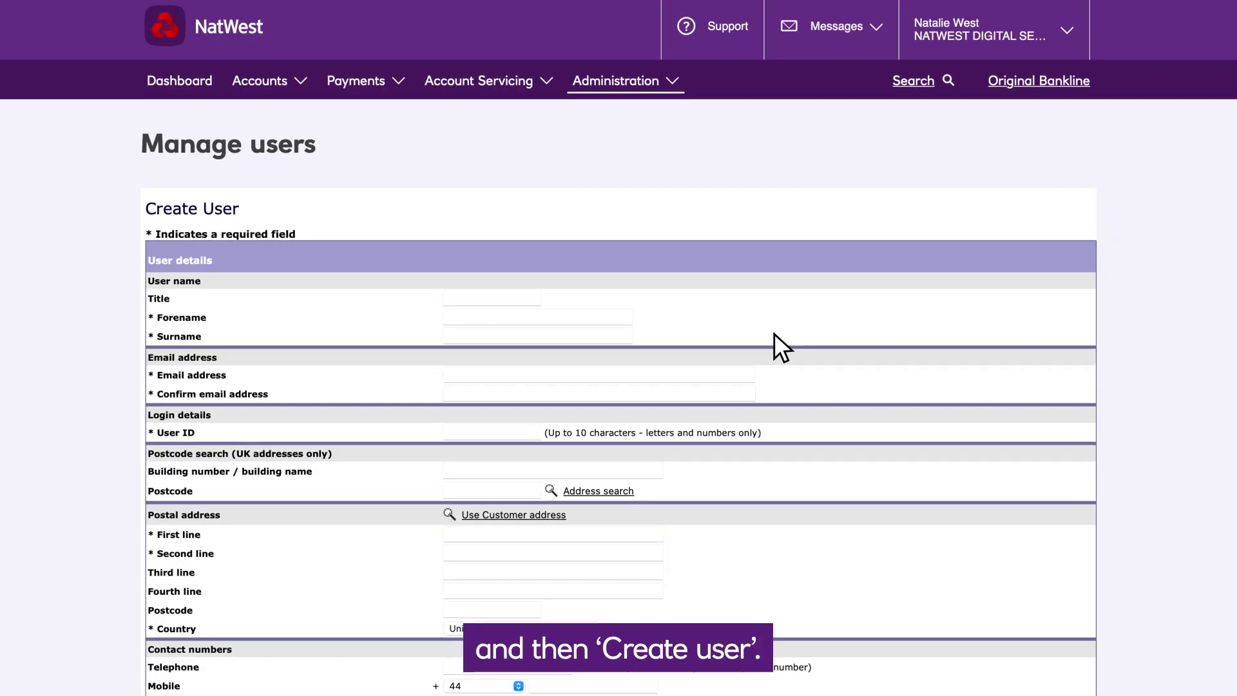
pyautogui.press('Tab')
pyautogui.press('Tab')
pyautogui.press('Tab')
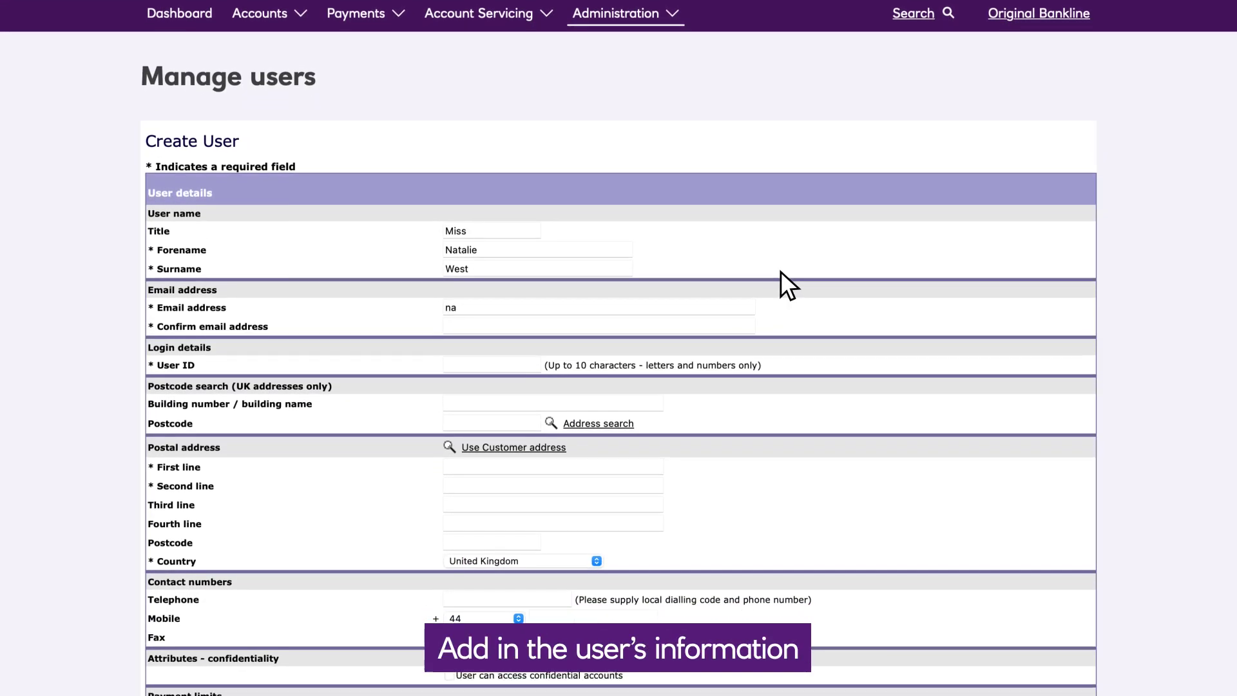
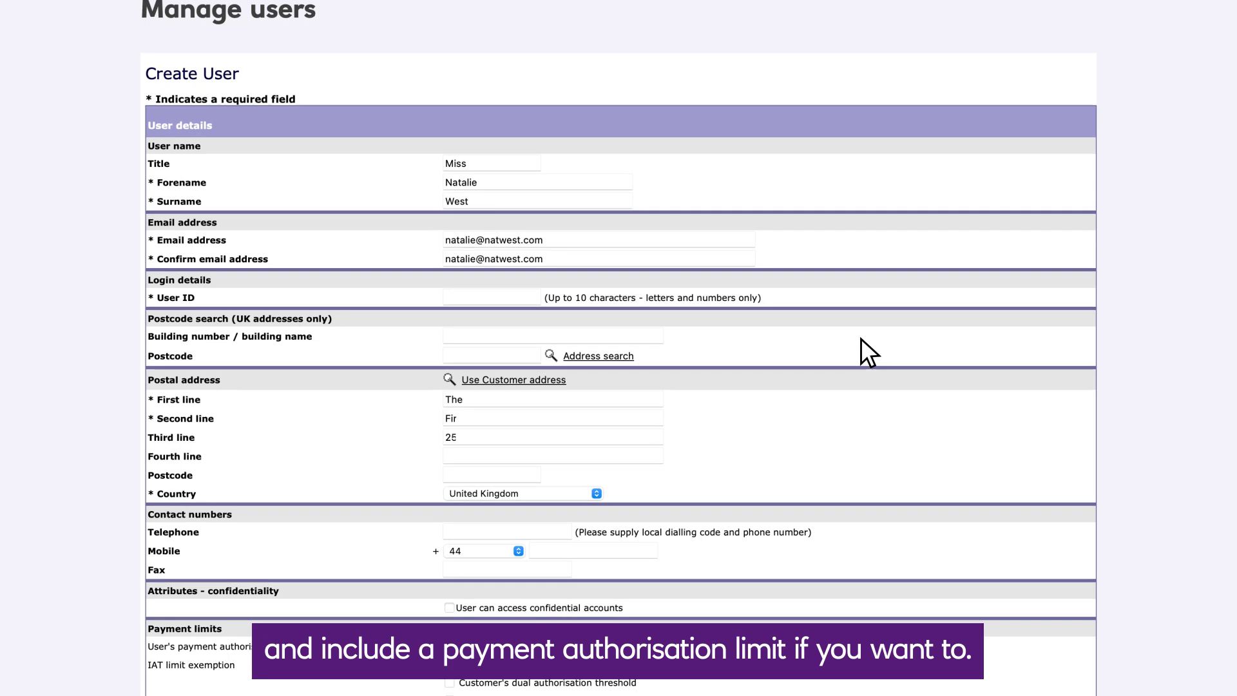
# Step: Allow confidential account access and set a payment authorisation limit of 1.00 GBP
pyautogui.press('space')
pyautogui.press('Tab')
pyautogui.press('space')
pyautogui.write('1.00')
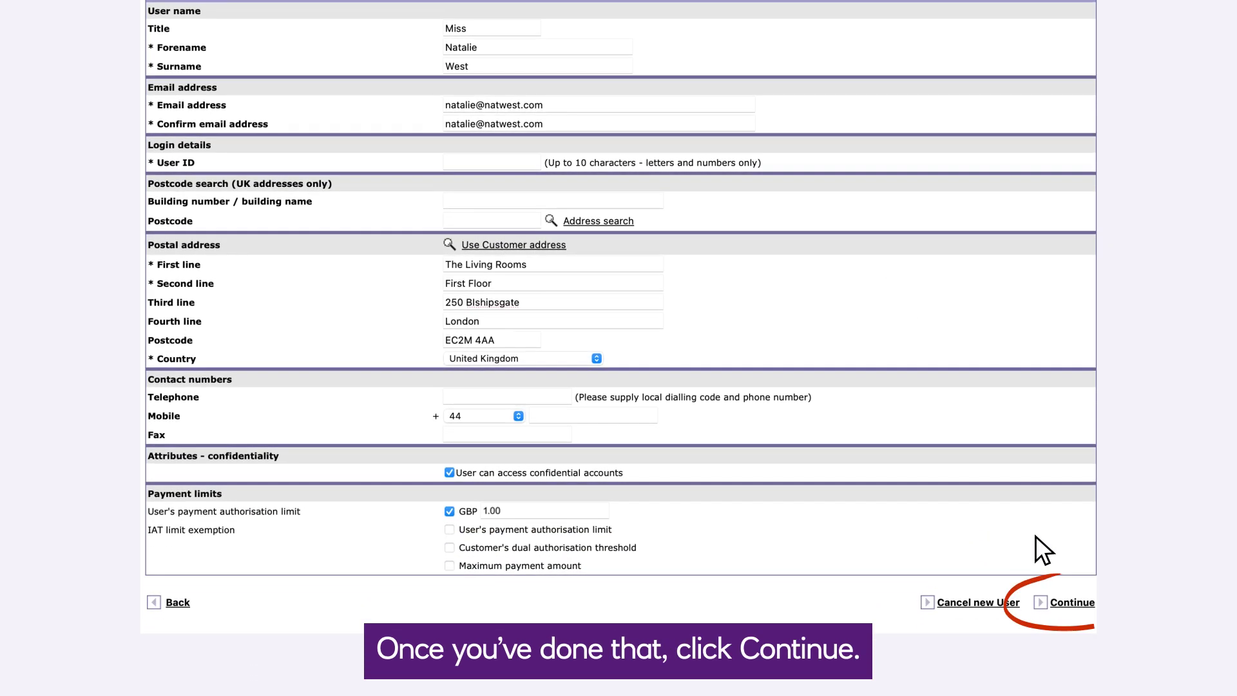
# Step: Submit the user, give them the Balance Operator role, and order a smartcard with reader
pyautogui.click(1071, 582)
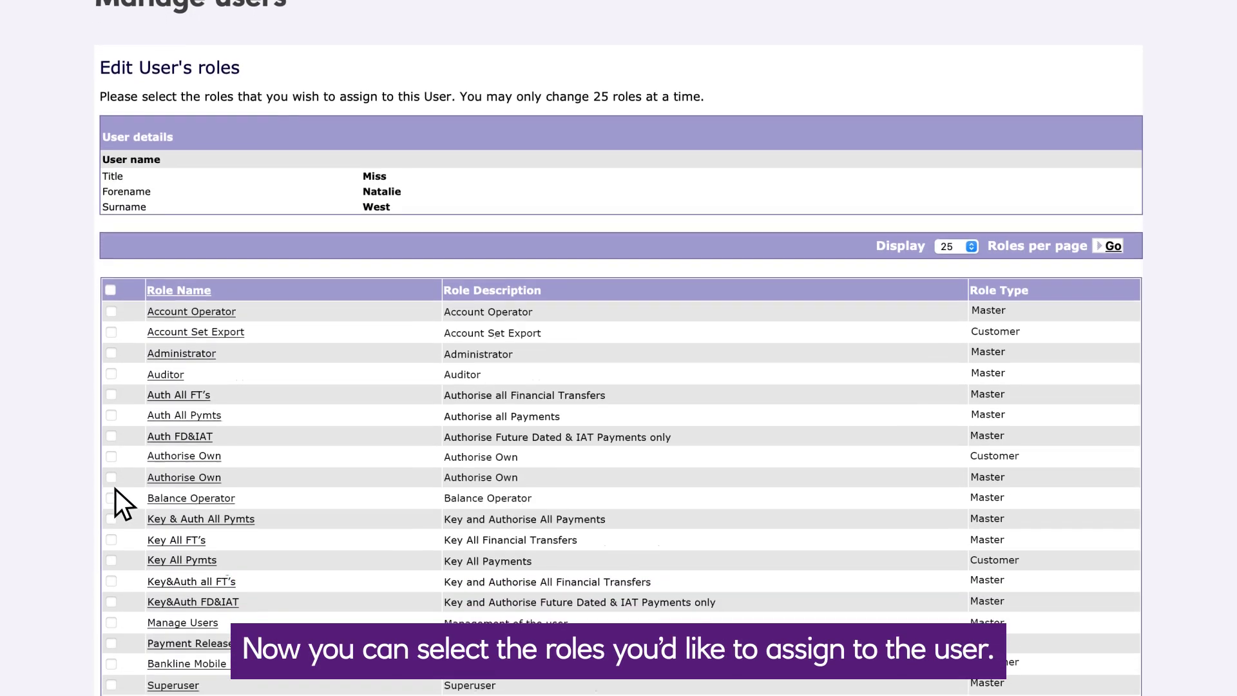
pyautogui.click(110, 534)
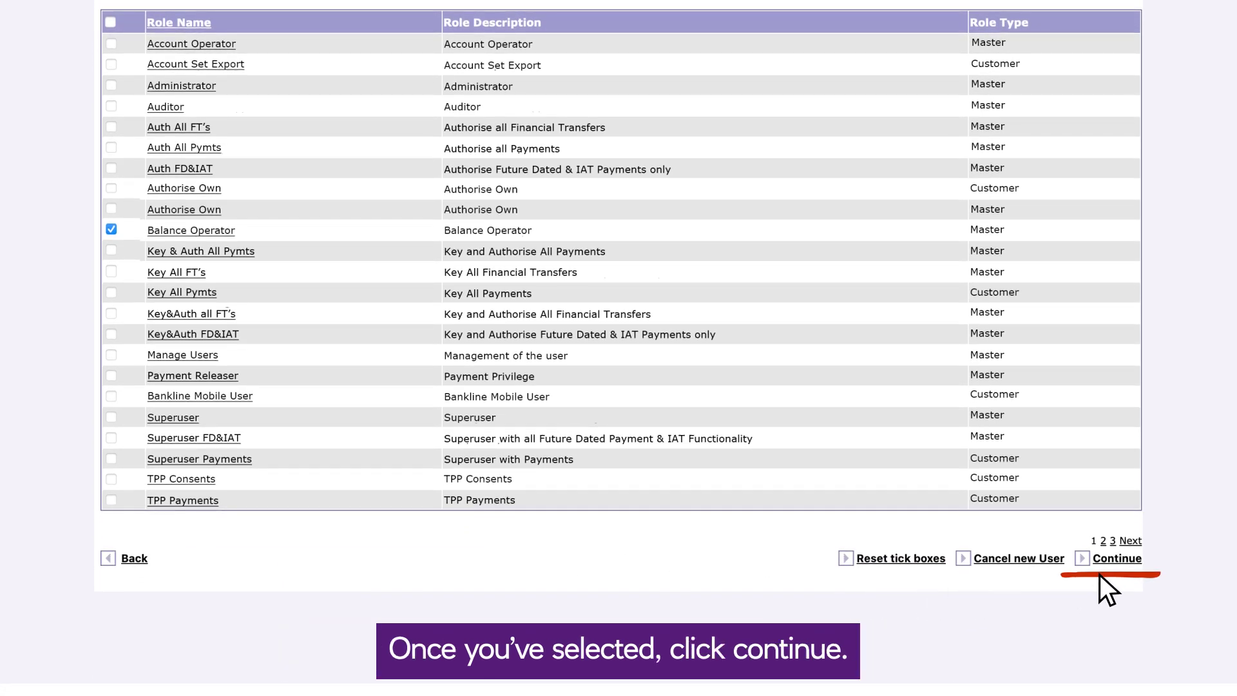
pyautogui.click(1117, 559)
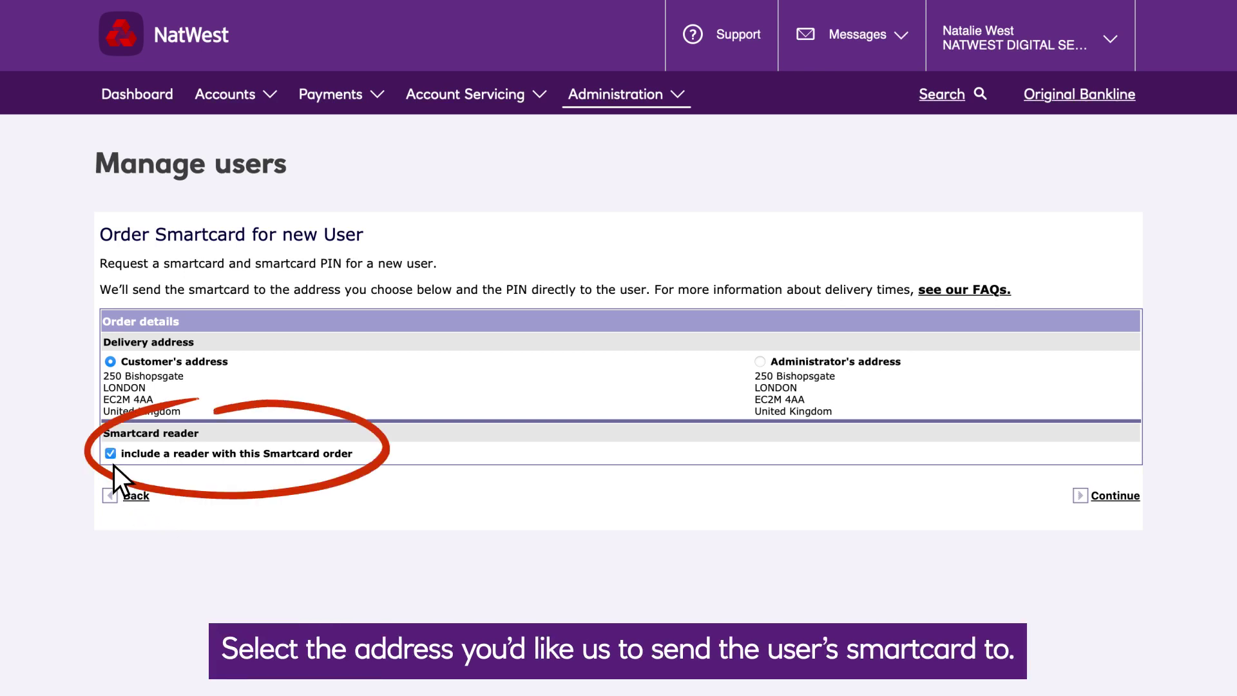
pyautogui.click(1100, 494)
pyautogui.scroll(-3, 1116, 478)
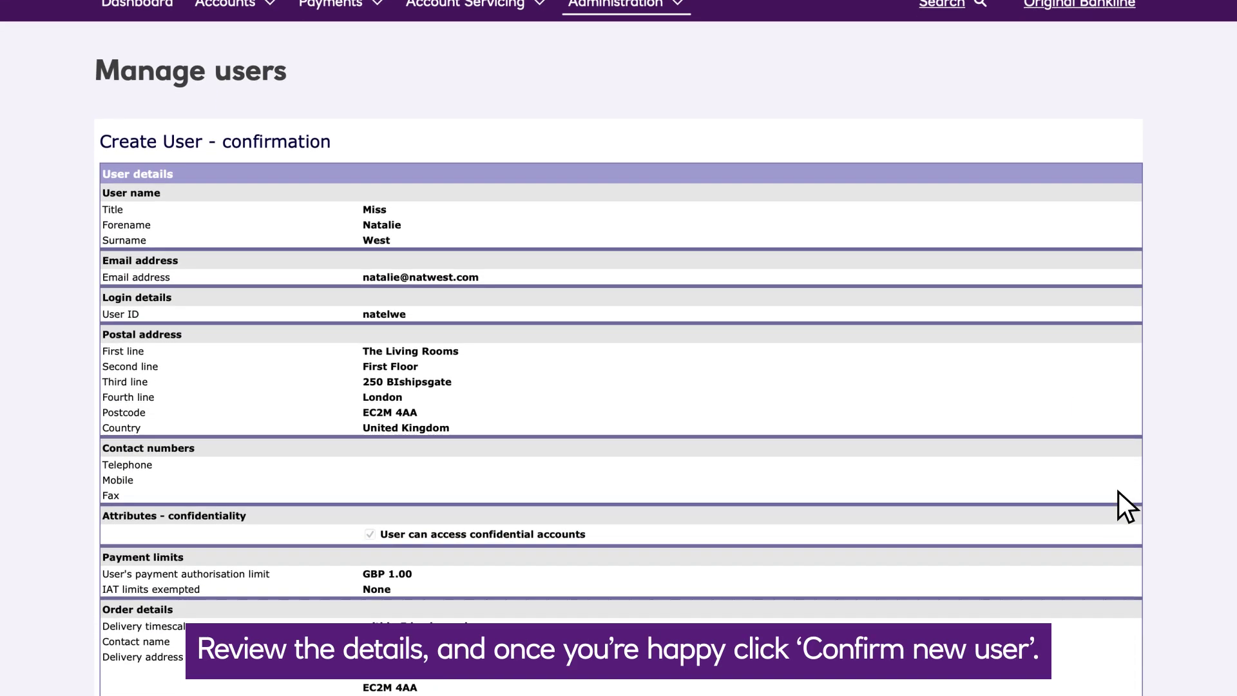
pyautogui.scroll(-5, 1119, 492)
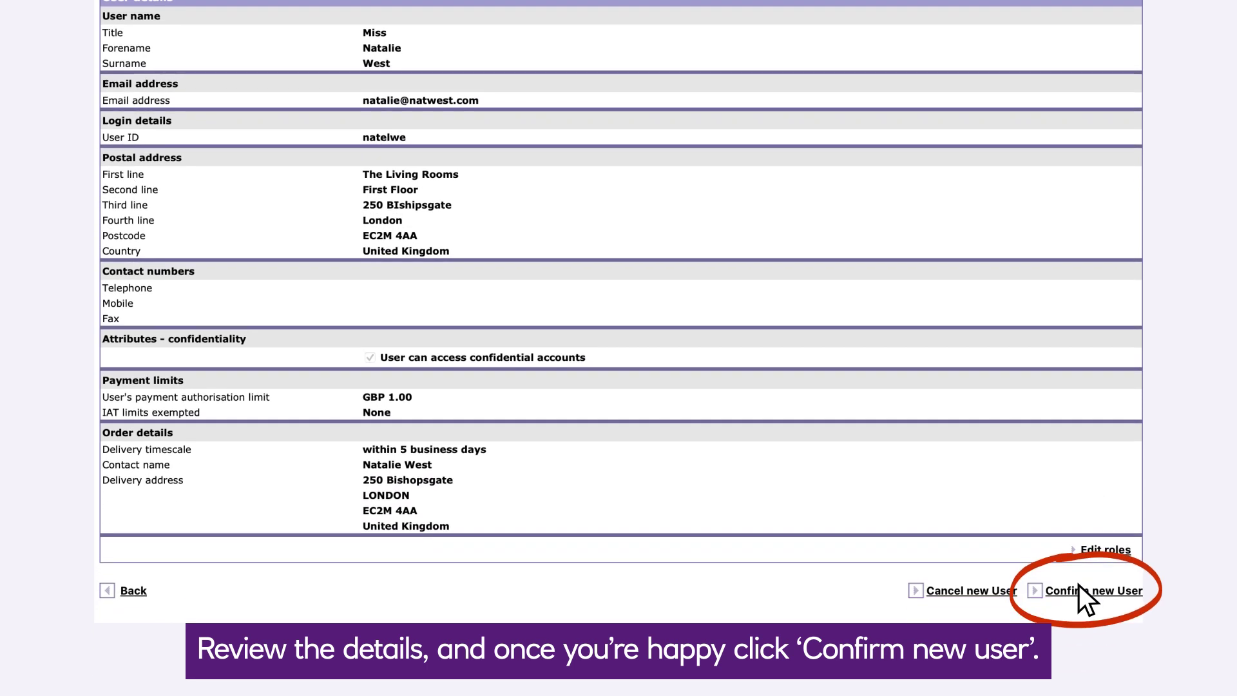
pyautogui.scroll(-1, 1077, 582)
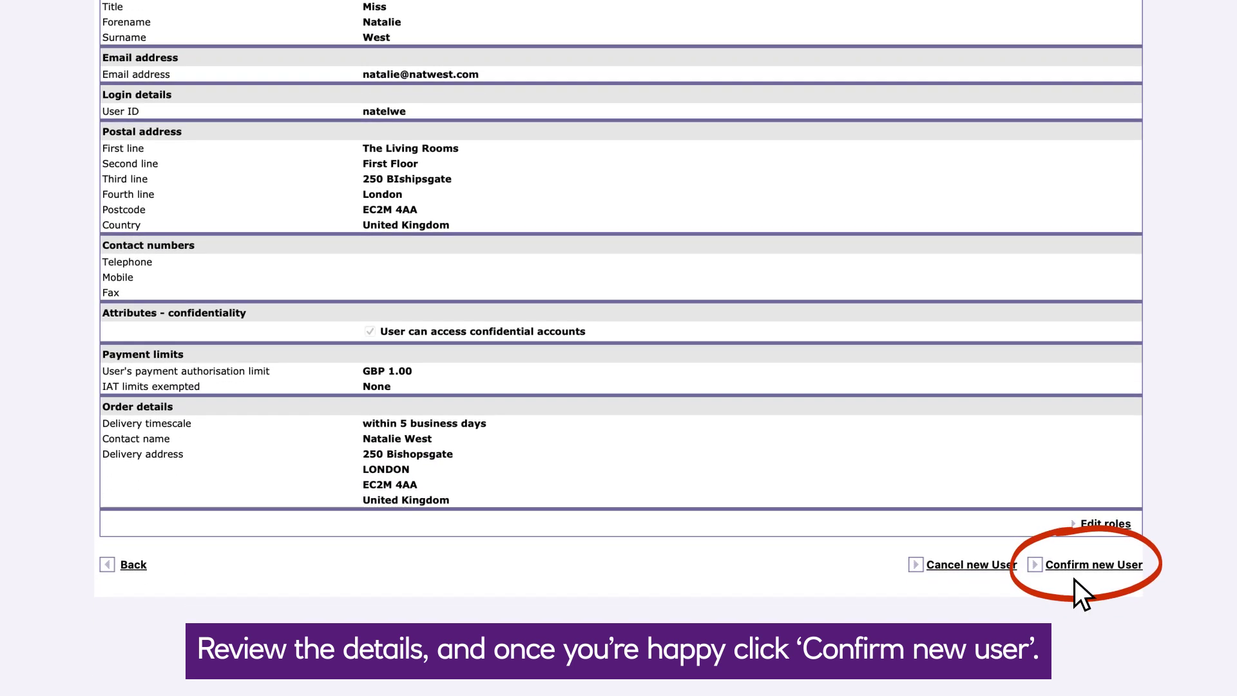